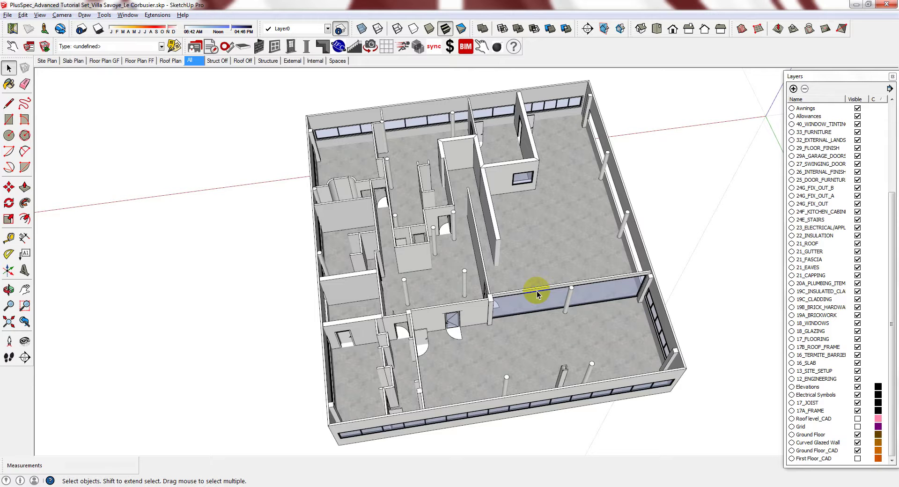
Step: Select the first-floor group with its external walls and windows above the curved ground floor
middle_drag(628, 377, 678, 224)
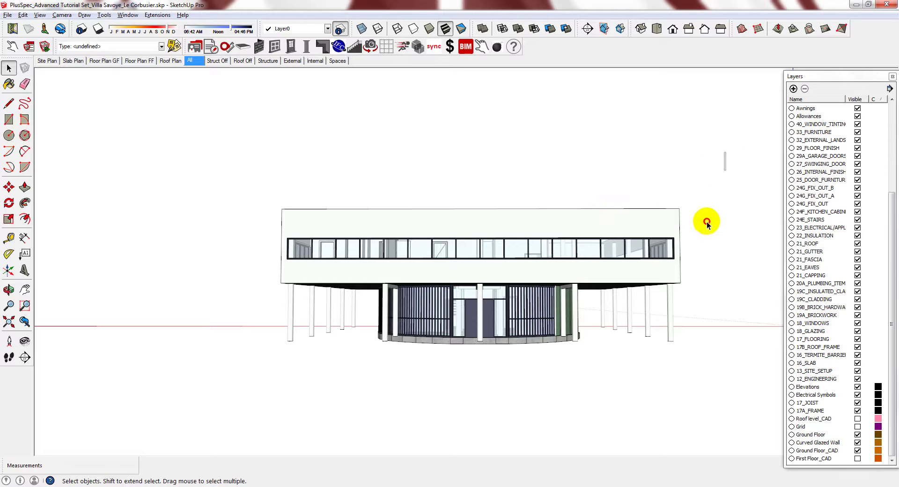
drag(707, 221, 199, 394)
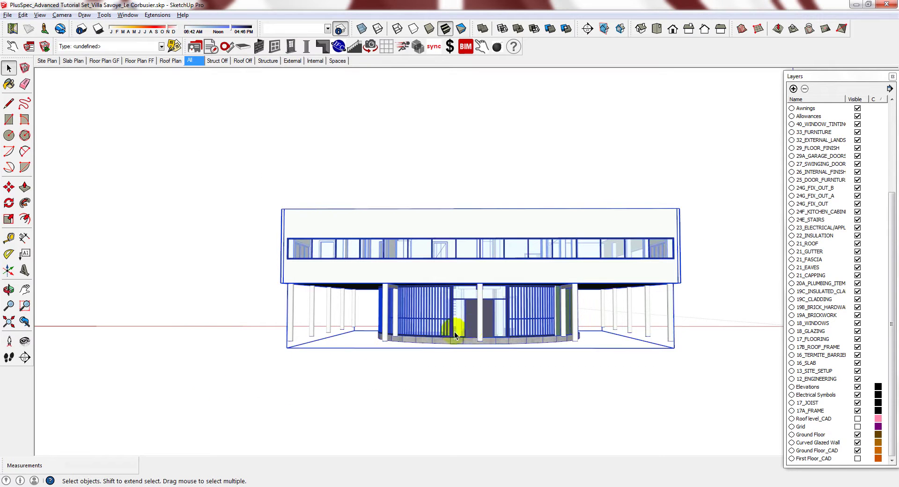
shift+click(527, 309)
middle_drag(549, 298, 576, 316)
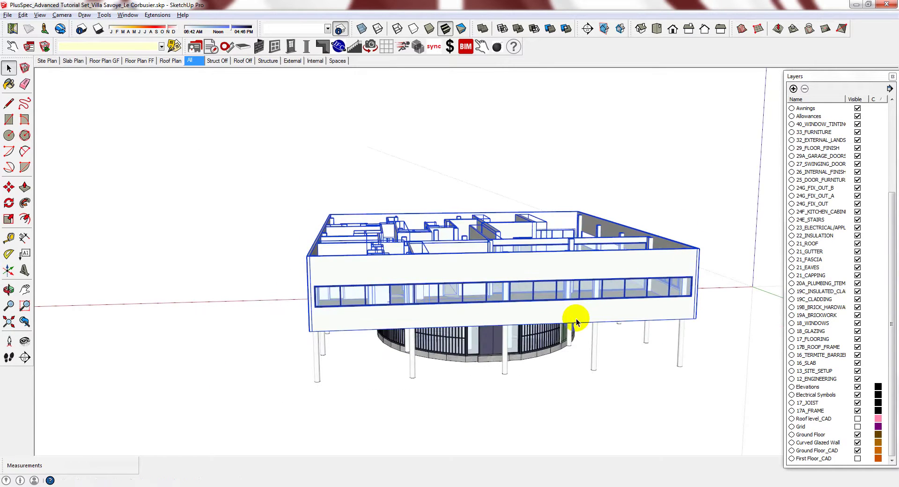
click(508, 268)
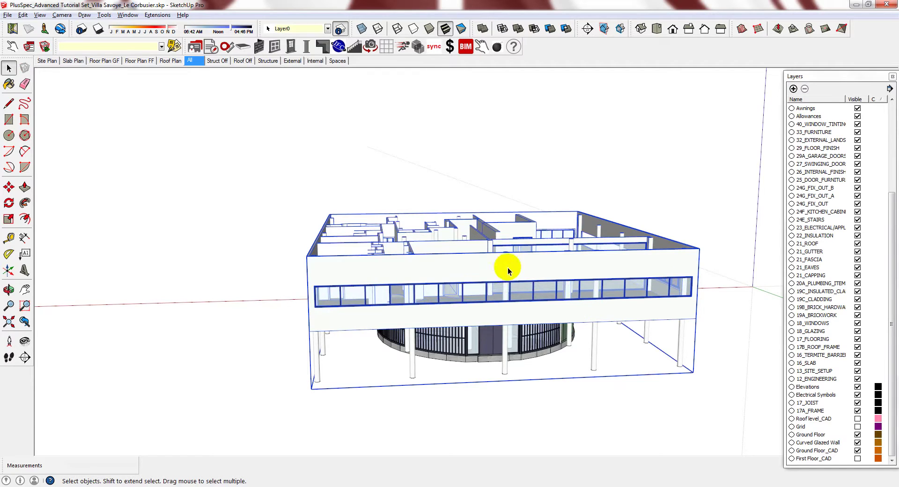
Step: Add a new layer named First Floor
click(793, 88)
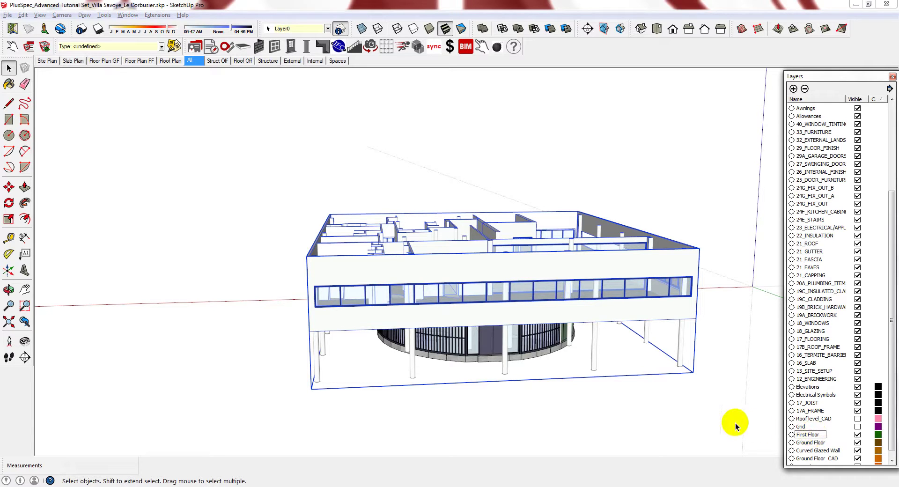
click(715, 415)
click(634, 283)
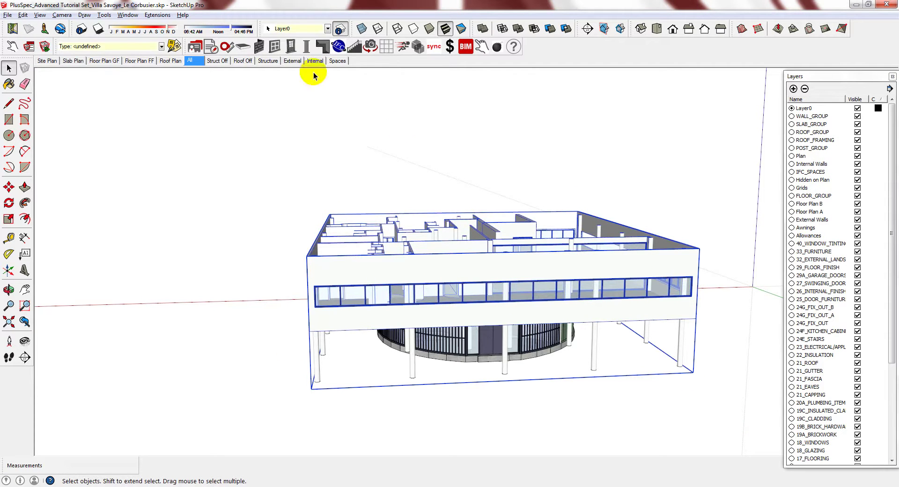
Step: Assign the selected first-floor group to the First Floor layer and clear the selection
click(327, 29)
drag(356, 71, 368, 183)
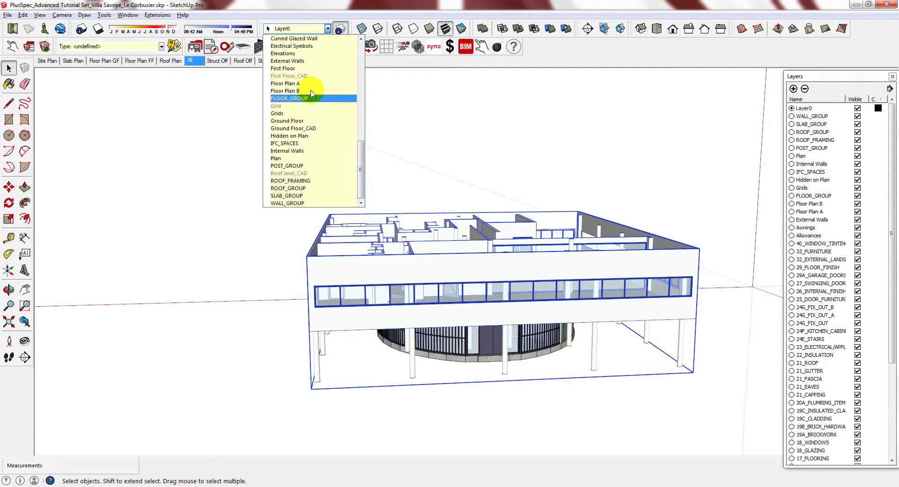
click(304, 70)
click(574, 180)
Step: Check the layer assignment by switching the visibility of the First Floor layer off and back on
middle_drag(589, 304, 591, 344)
scroll(592, 279, up, 1)
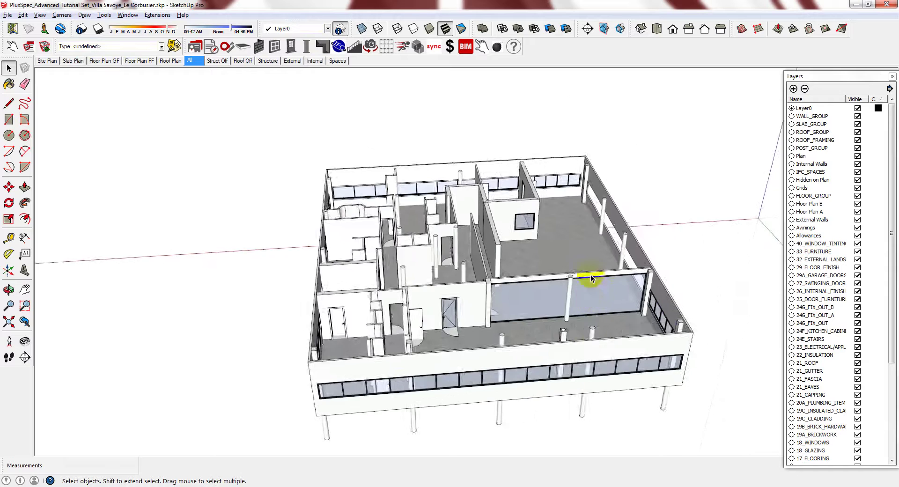
scroll(610, 294, down, 2)
scroll(732, 343, up, 1)
scroll(891, 293, down, 5)
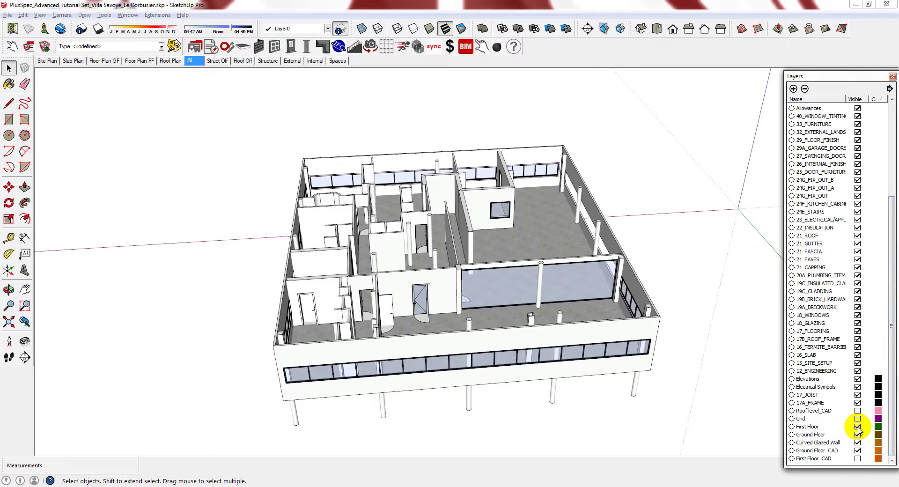
click(858, 427)
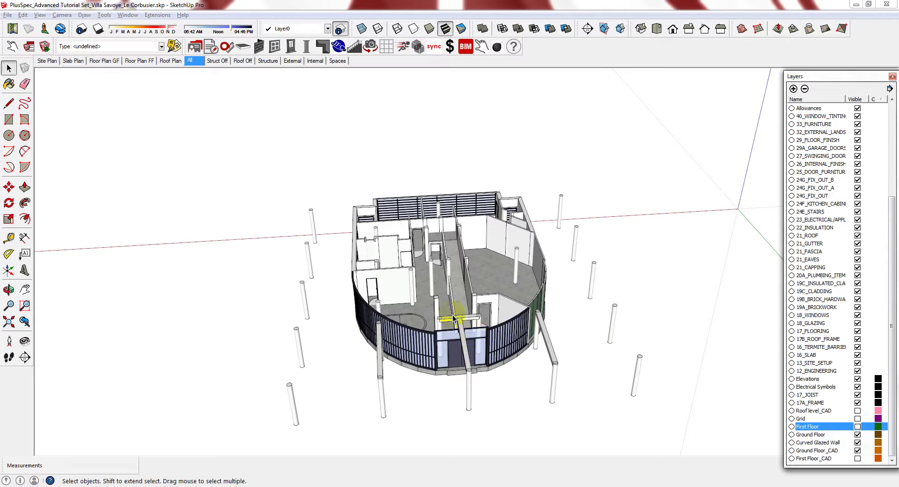
click(857, 427)
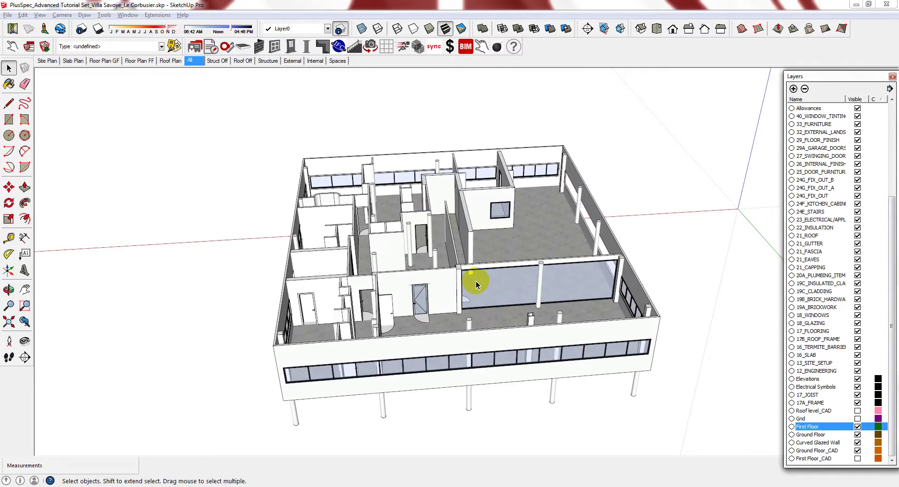
Step: Draw a rectangle about 2100 x 8055 mm over the ramp area of the first floor and delete its face, keeping the outline
scroll(478, 293, up, 3)
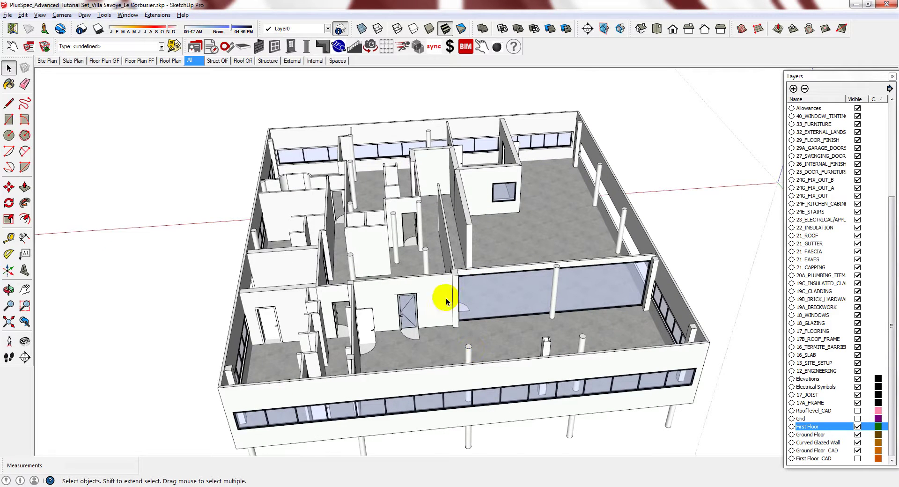
middle_drag(445, 301, 434, 324)
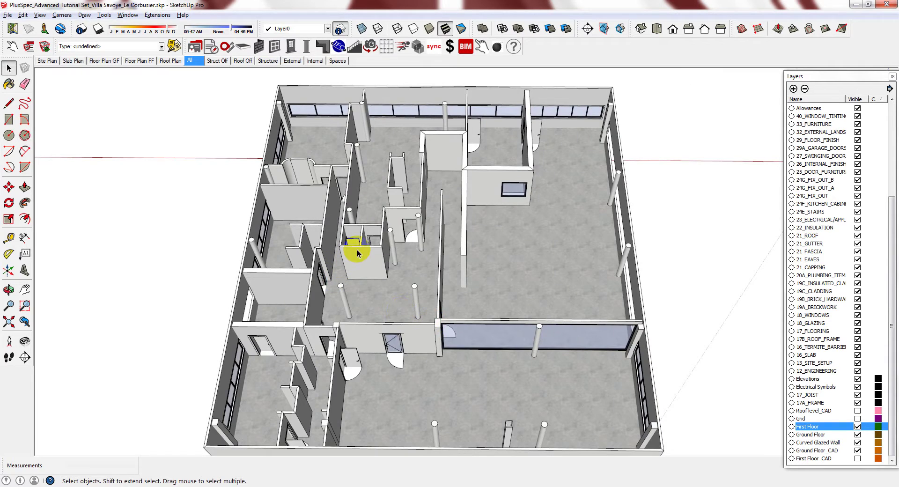
scroll(421, 250, up, 2)
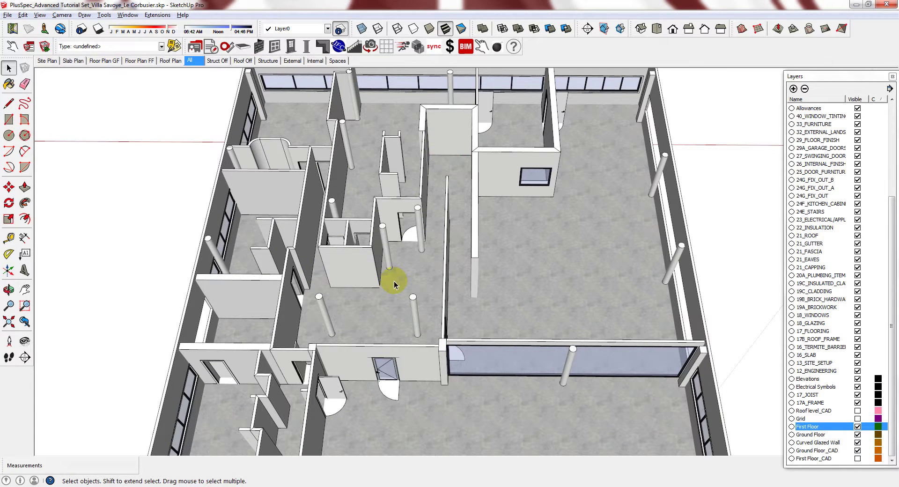
scroll(445, 224, up, 2)
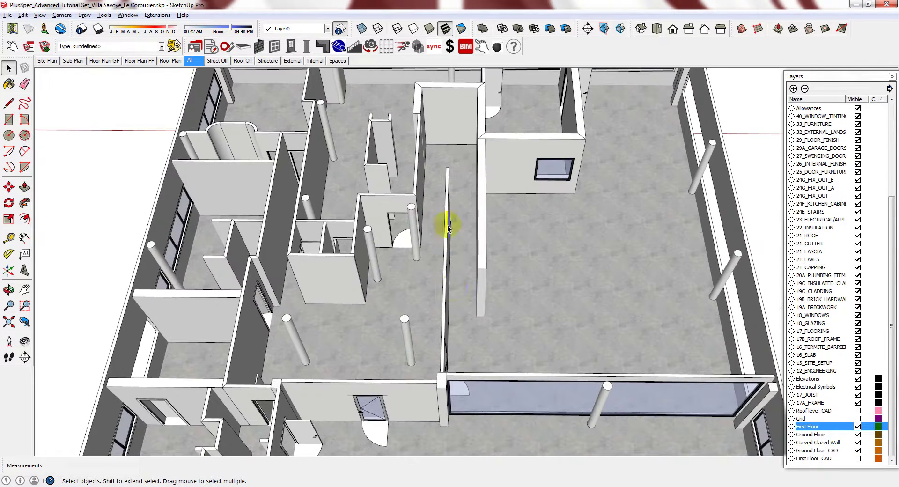
click(426, 144)
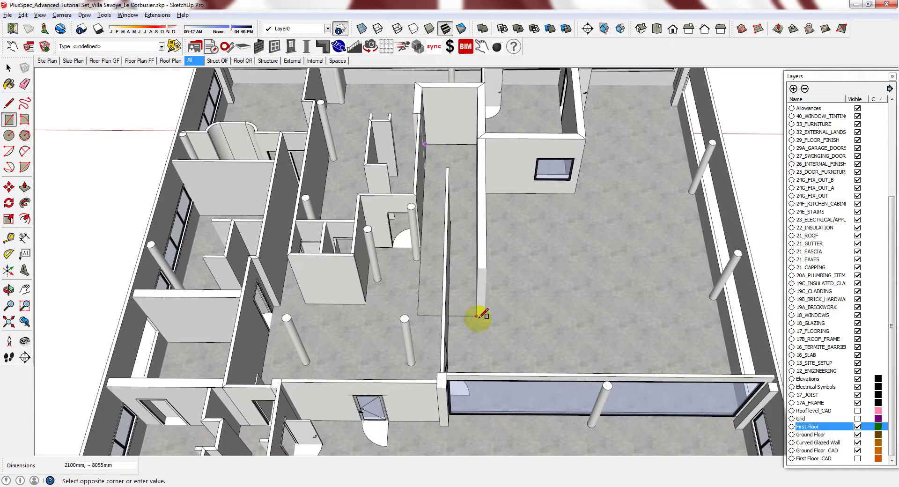
click(475, 297)
key(space)
click(464, 279)
scroll(501, 227, down, 3)
key(Delete)
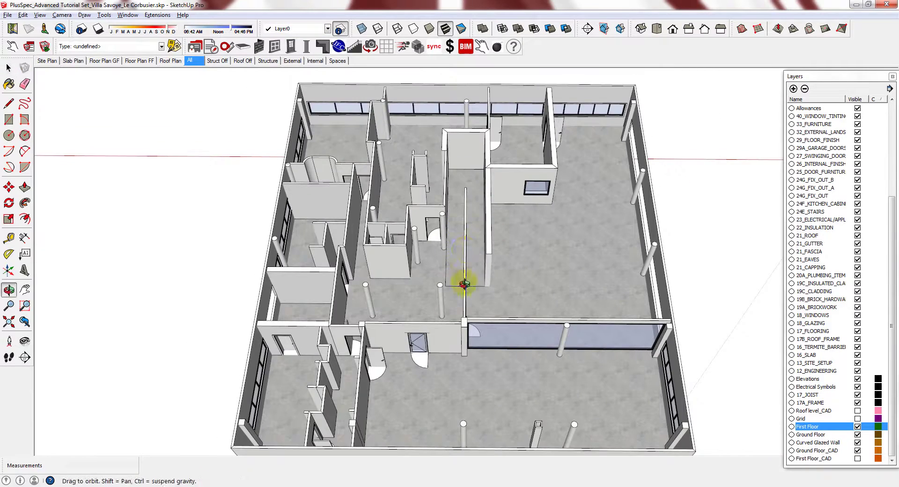
Step: Hide the First Floor layer to expose the curved stair outline on the ground floor
middle_drag(464, 282, 561, 294)
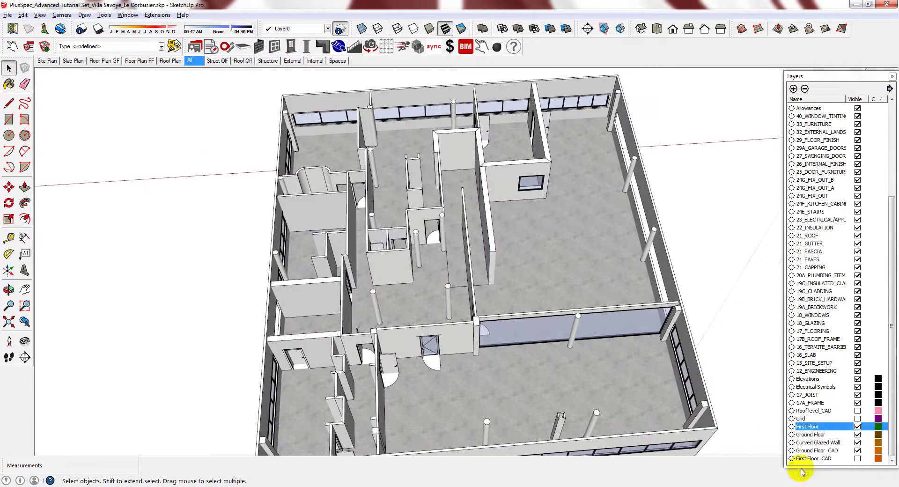
click(857, 426)
scroll(412, 316, up, 5)
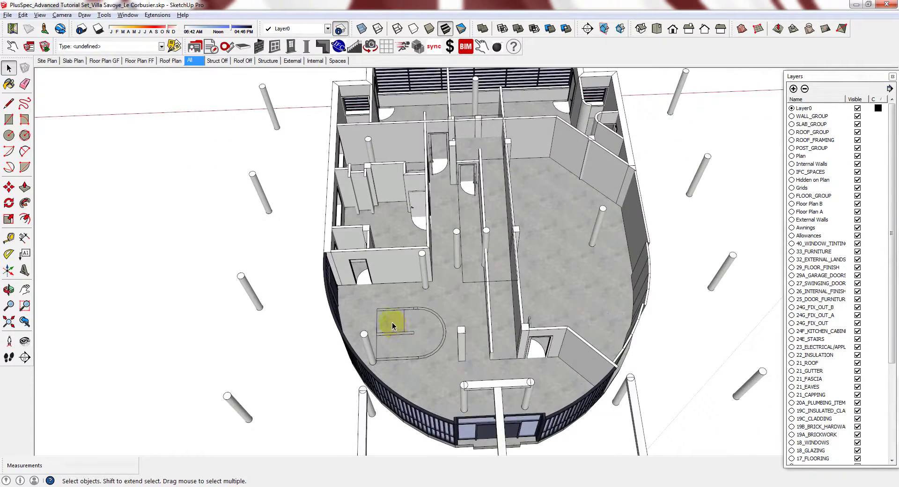
scroll(427, 374, up, 4)
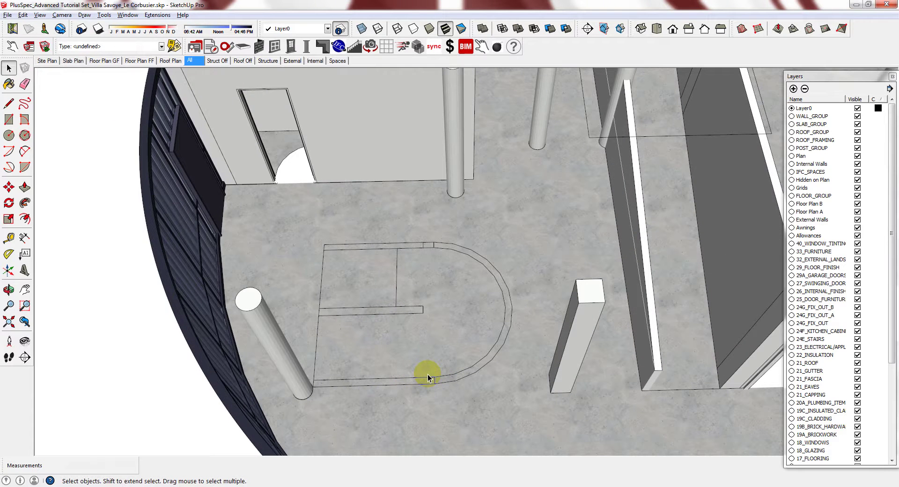
Step: Trace the straight edges of the U-shaped stair outline on the ground floor with the Line tool
key(l)
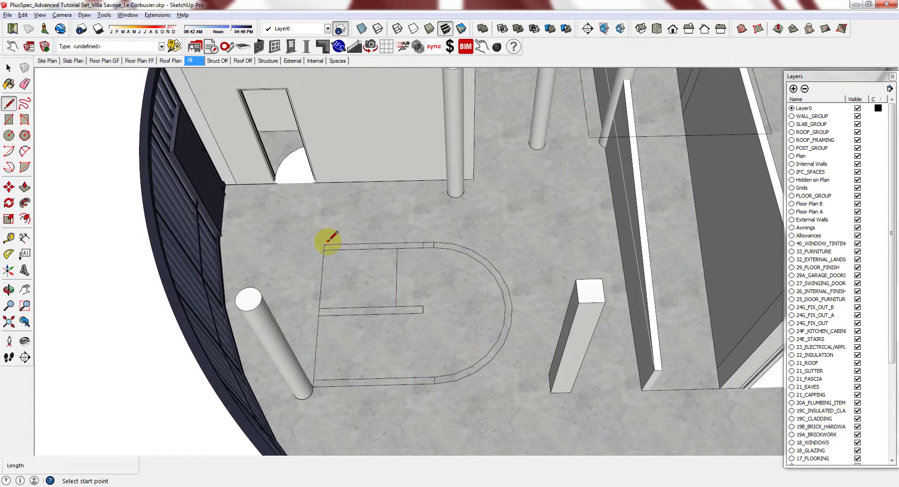
click(324, 244)
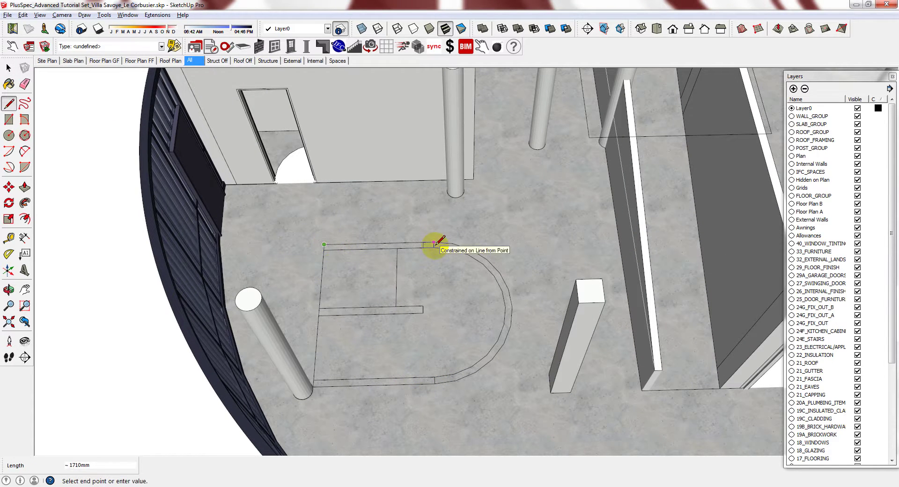
click(433, 243)
click(324, 244)
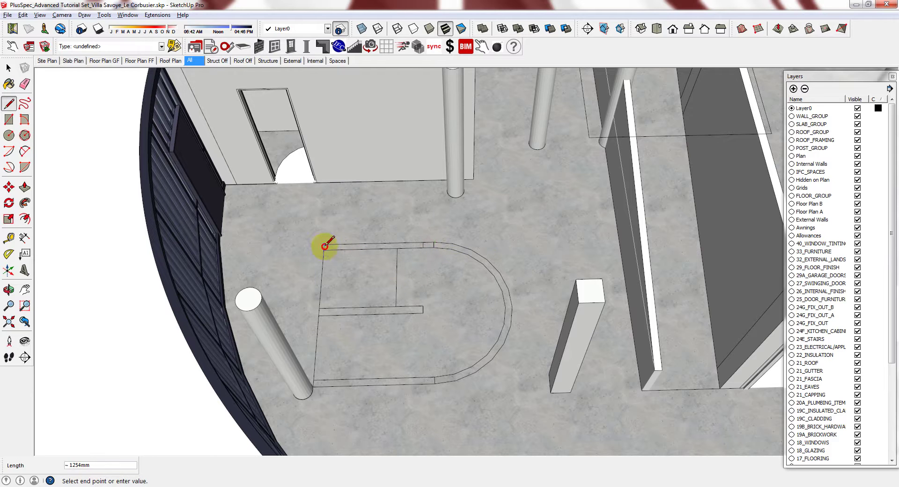
click(317, 384)
key(space)
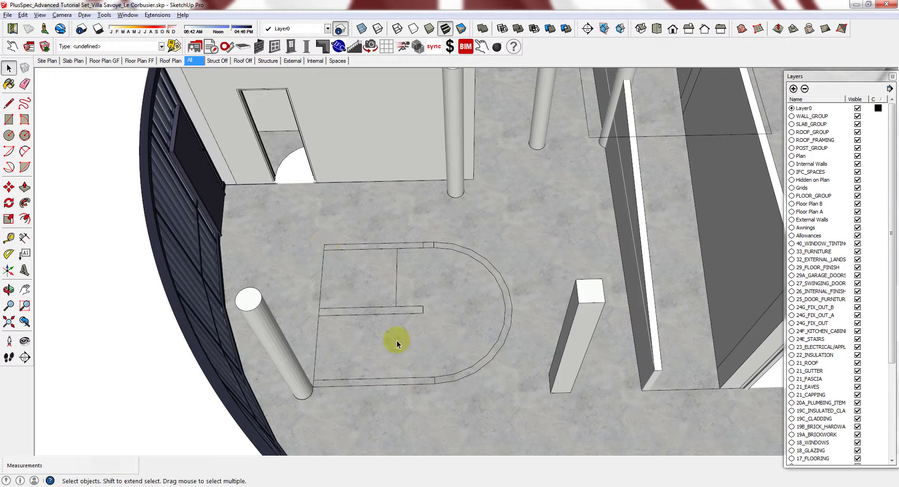
Step: Close the curved end of the stair outline with a two-point arc bulging about 1160 mm
click(25, 152)
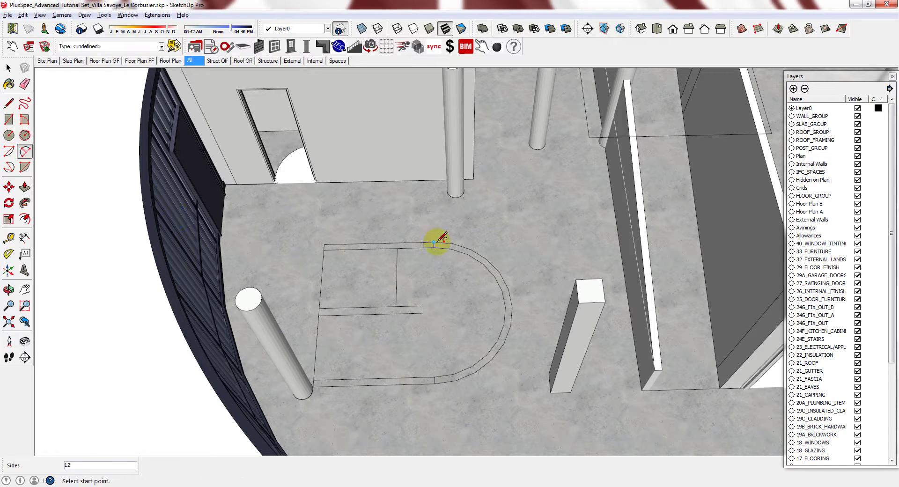
click(434, 242)
click(434, 383)
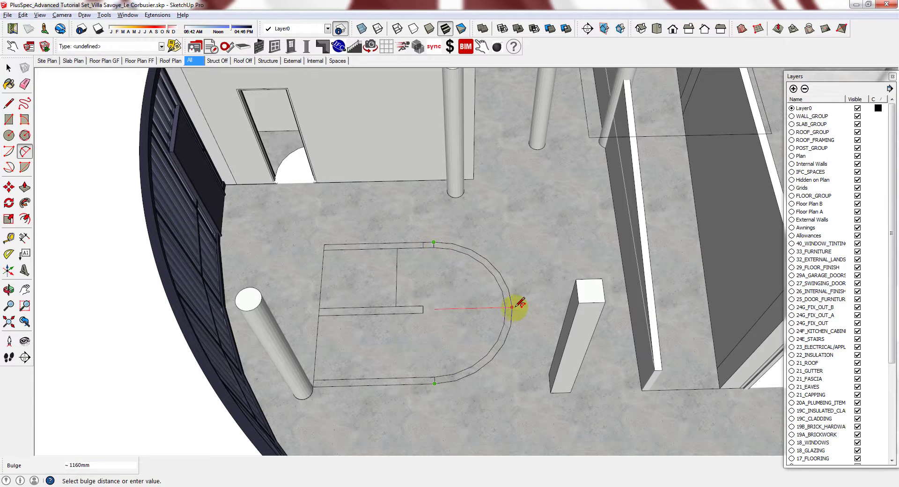
click(516, 306)
Step: Select the traced stair face with its edges and make it a group
scroll(431, 248, down, 3)
key(space)
click(425, 270)
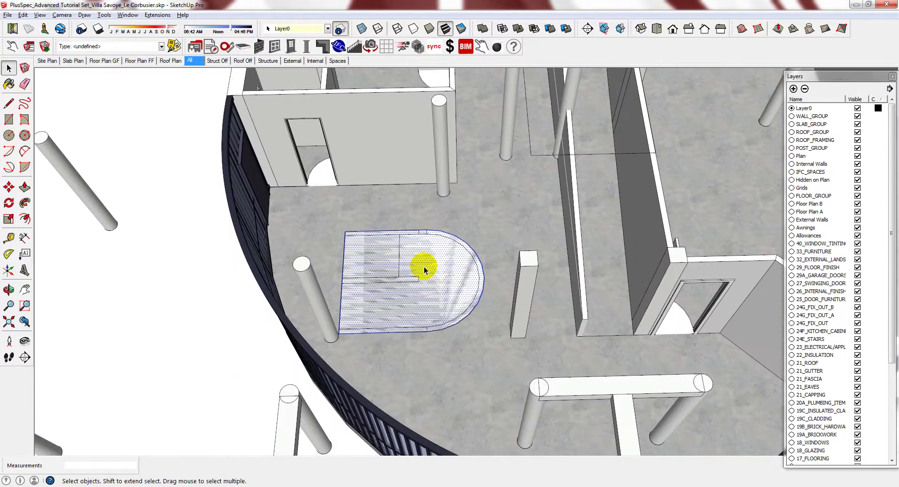
scroll(424, 269, down, 3)
click(438, 264)
scroll(438, 264, down, 1)
middle_drag(438, 264, 443, 229)
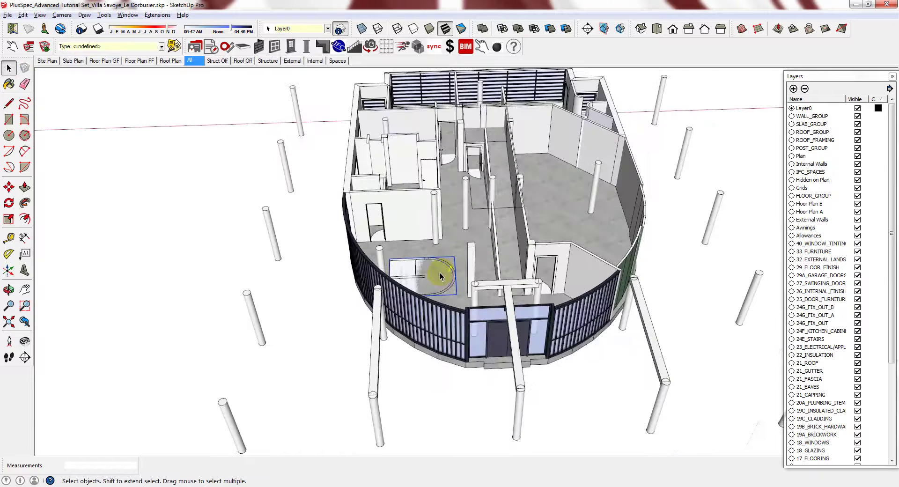
Step: Move the stair outline group vertically up to the level of the first-floor ramp rectangle
key(m)
scroll(451, 265, up, 1)
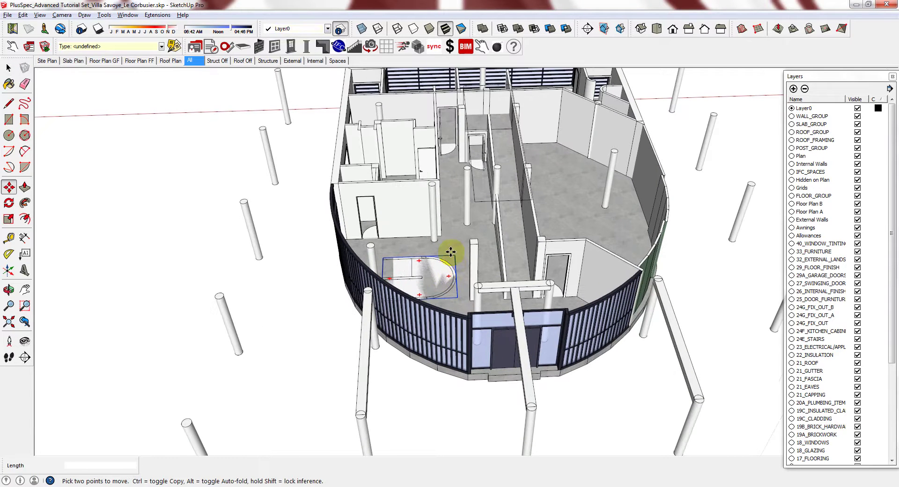
click(450, 252)
middle_drag(448, 234, 454, 181)
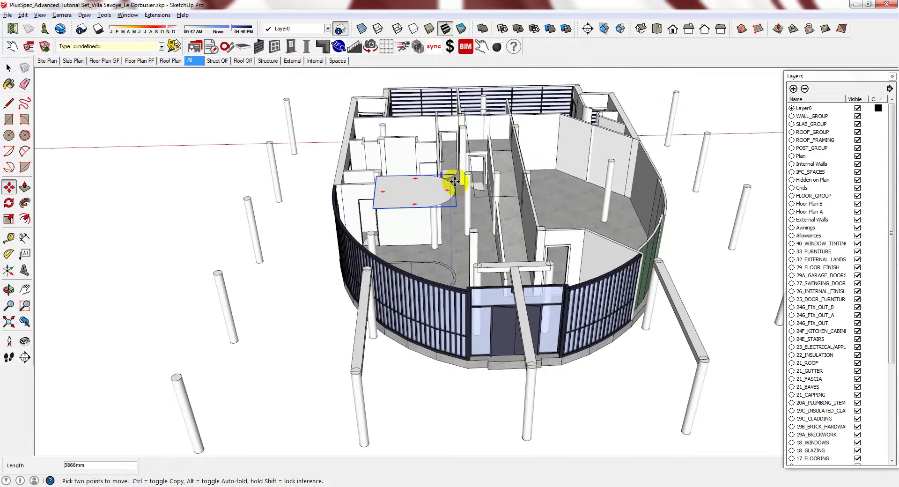
click(477, 192)
key(space)
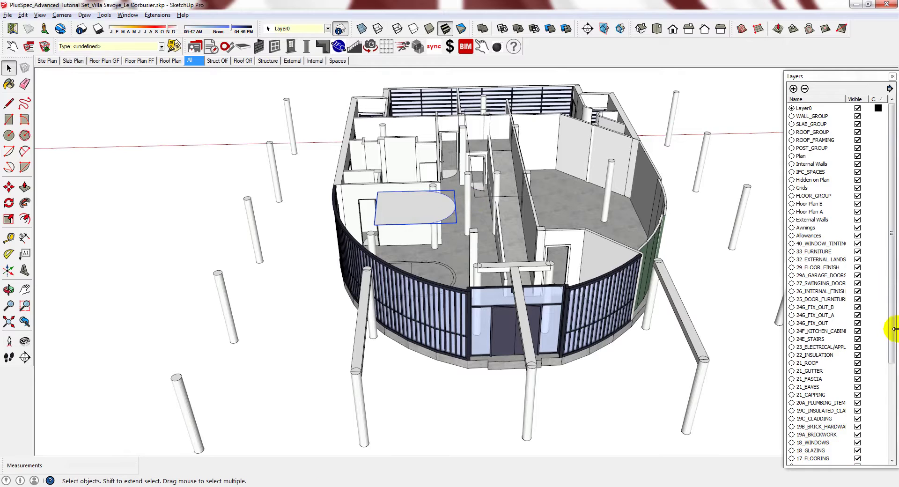
Step: Show the First Floor layer again
scroll(890, 346, down, 5)
click(862, 426)
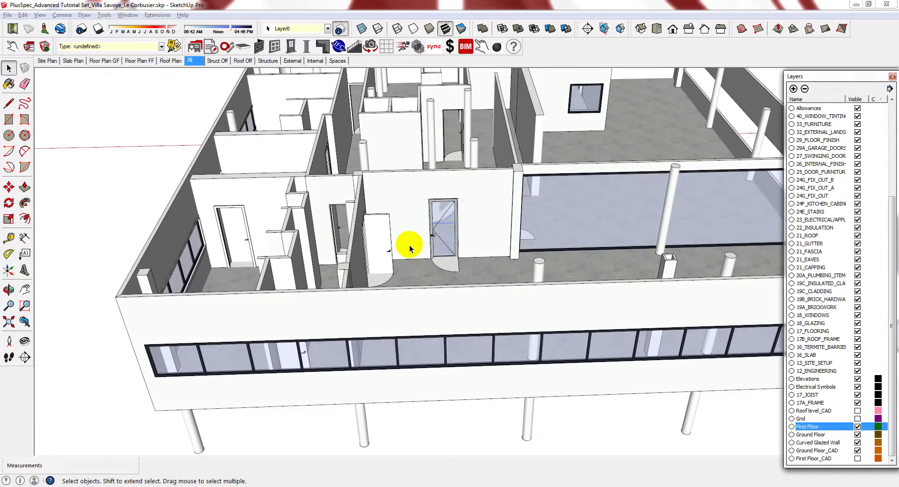
middle_drag(409, 248, 416, 348)
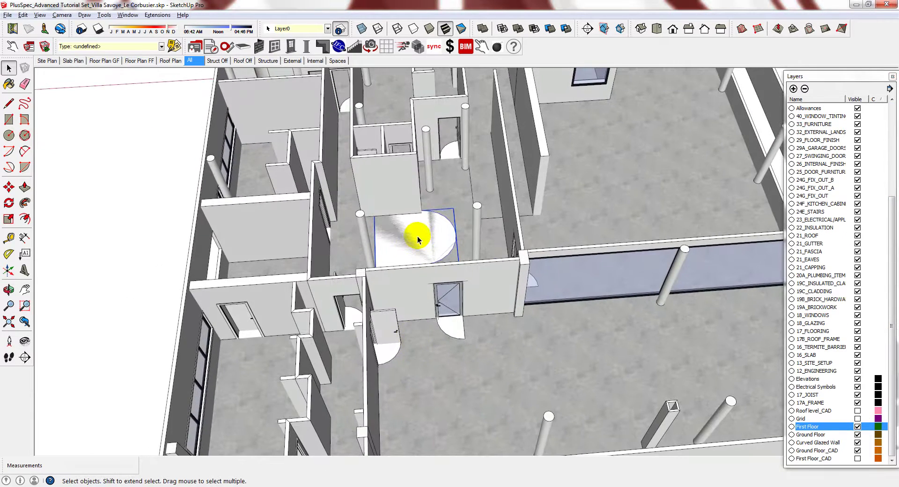
Step: Delete the face inside the stair outline group so only its edges remain, and explode the group
double_click(423, 232)
click(426, 235)
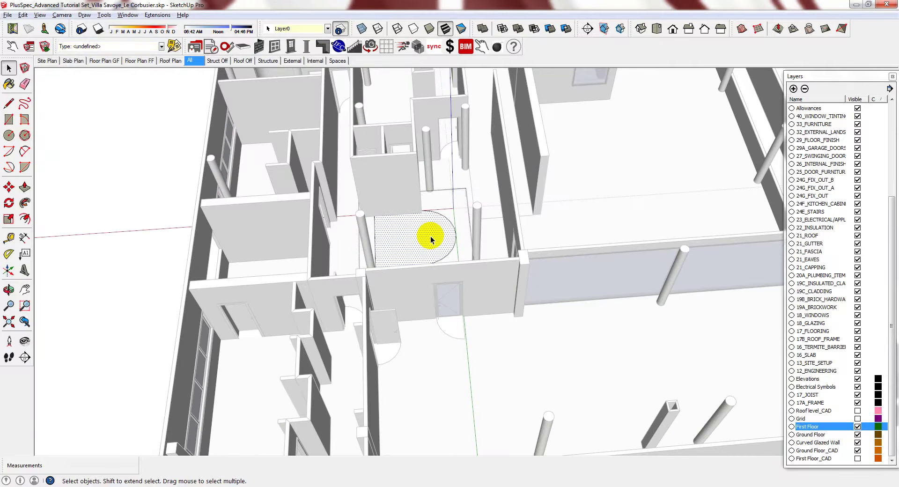
key(Delete)
click(445, 220)
right_click(445, 220)
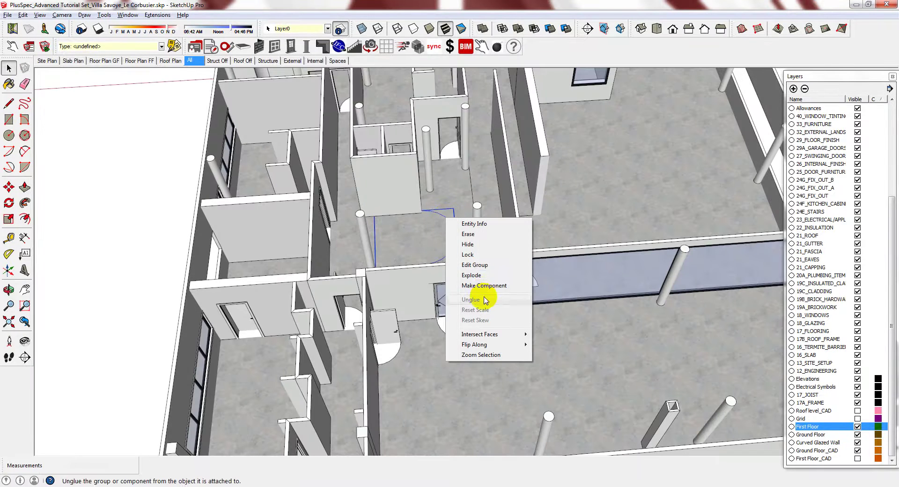
click(489, 282)
scroll(401, 319, down, 3)
scroll(288, 254, down, 3)
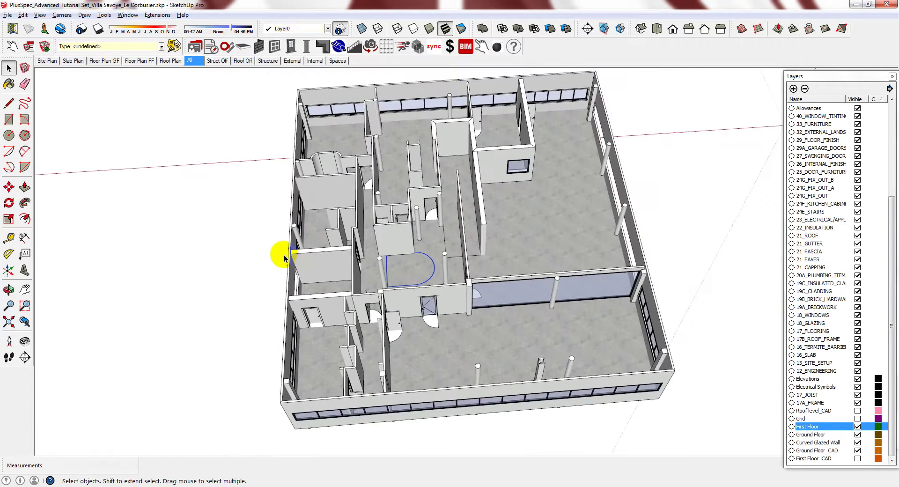
scroll(427, 258, up, 4)
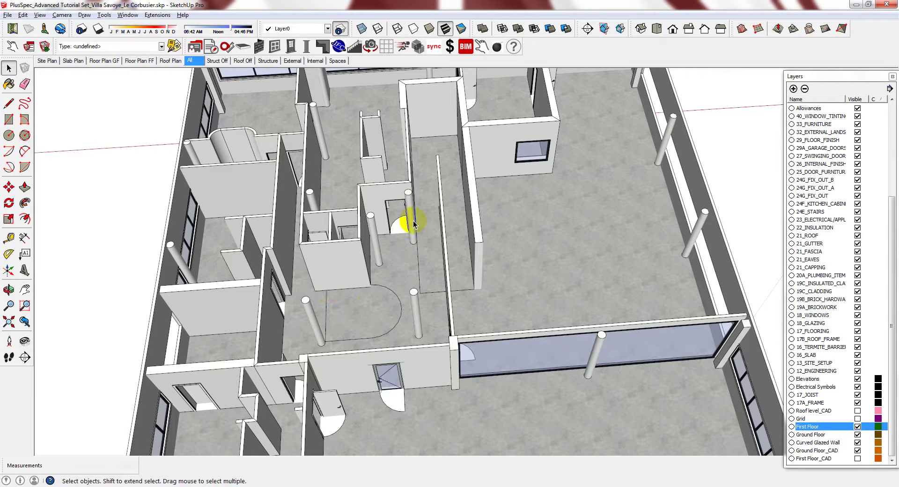
scroll(445, 301, down, 3)
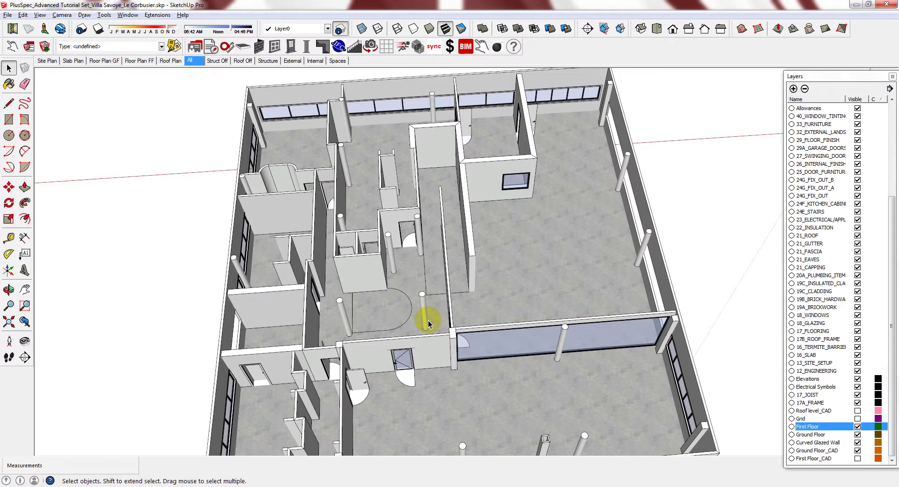
Step: Add a void to the first-floor slab over the ramp, tracing a rectangle about 2100 mm wide and 8055 mm long
middle_drag(514, 317, 488, 277)
click(487, 256)
scroll(511, 281, up, 3)
right_click(489, 269)
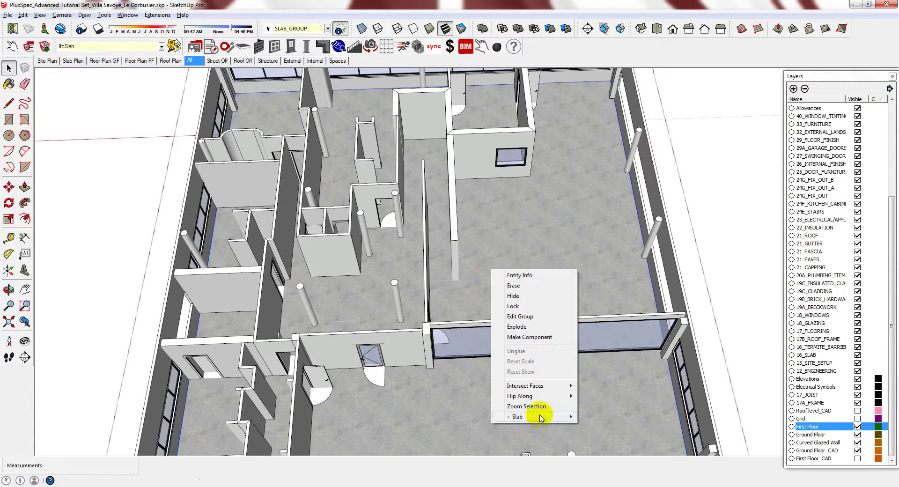
mouse_move(541, 417)
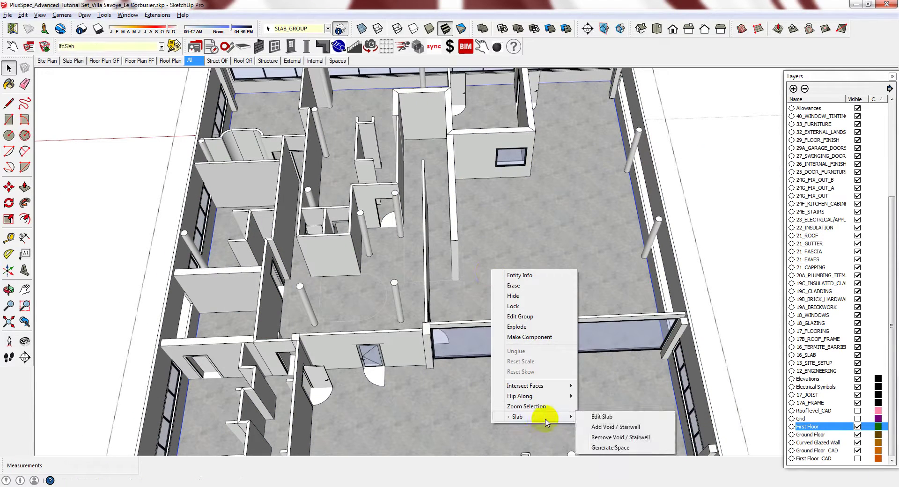
click(609, 427)
scroll(411, 150, up, 4)
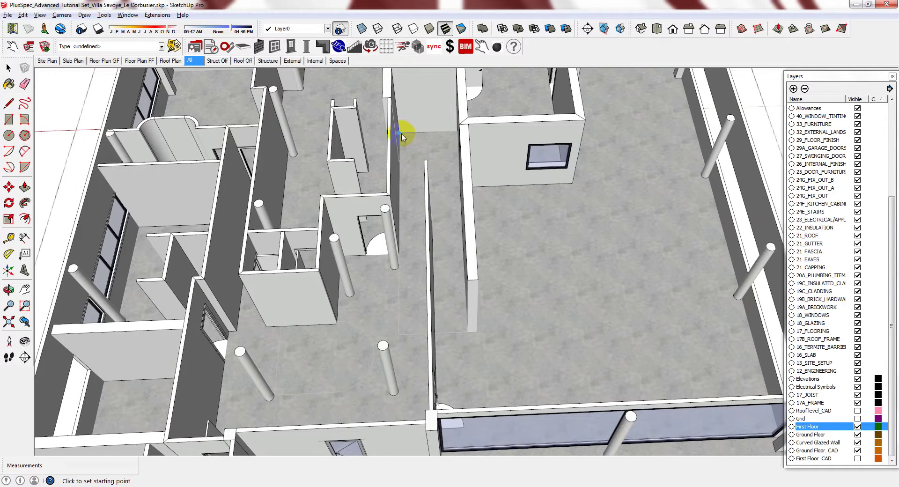
click(402, 136)
scroll(402, 136, up, 3)
scroll(438, 133, up, 2)
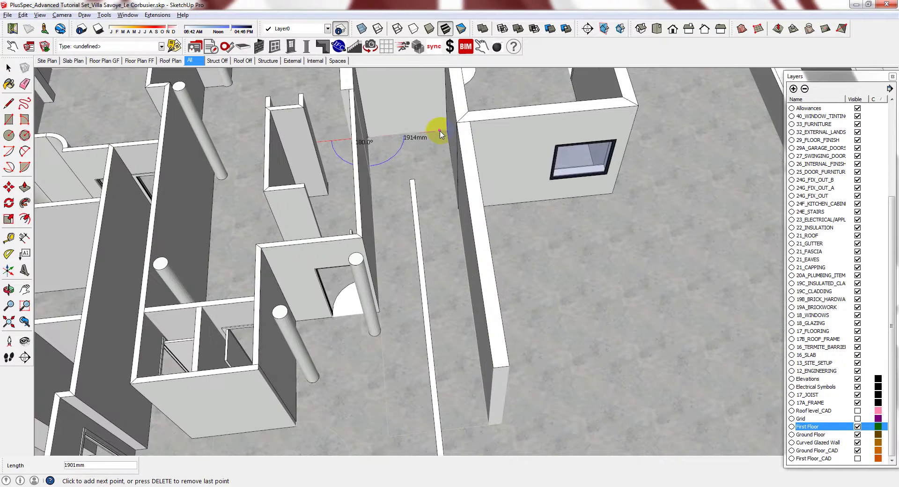
click(444, 134)
scroll(444, 134, down, 3)
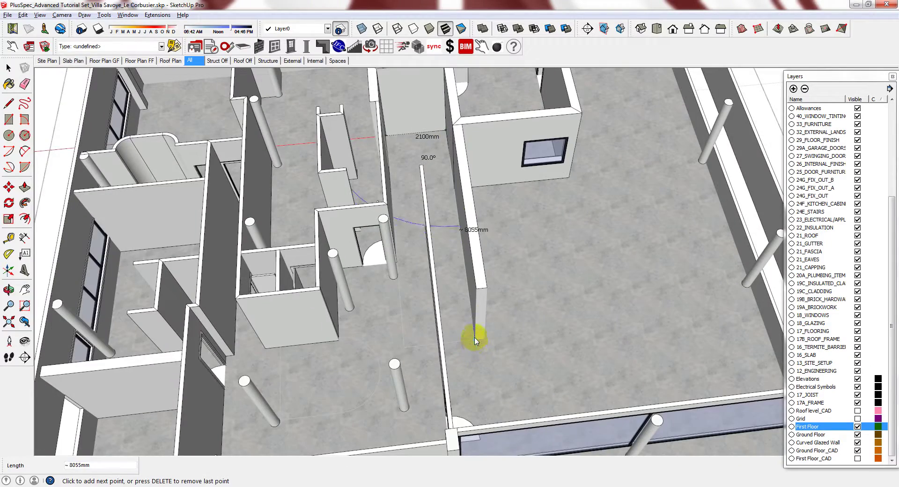
click(475, 338)
click(404, 347)
scroll(486, 340, down, 1)
middle_drag(485, 340, 444, 274)
scroll(431, 166, up, 2)
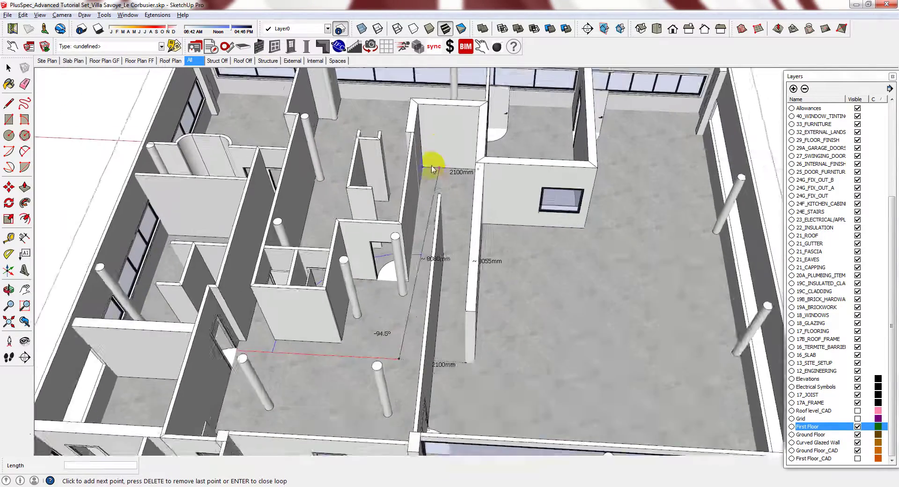
click(425, 172)
scroll(538, 237, down, 3)
key(space)
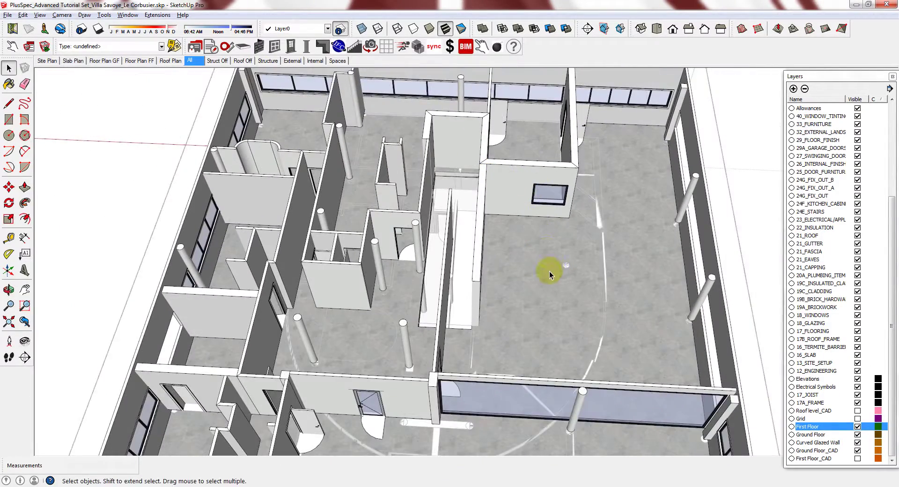
Step: Open the first-floor group and move its slab vertically up so it sits within the base of the outer walls
scroll(526, 266, down, 2)
middle_drag(628, 446, 283, 252)
scroll(313, 232, up, 2)
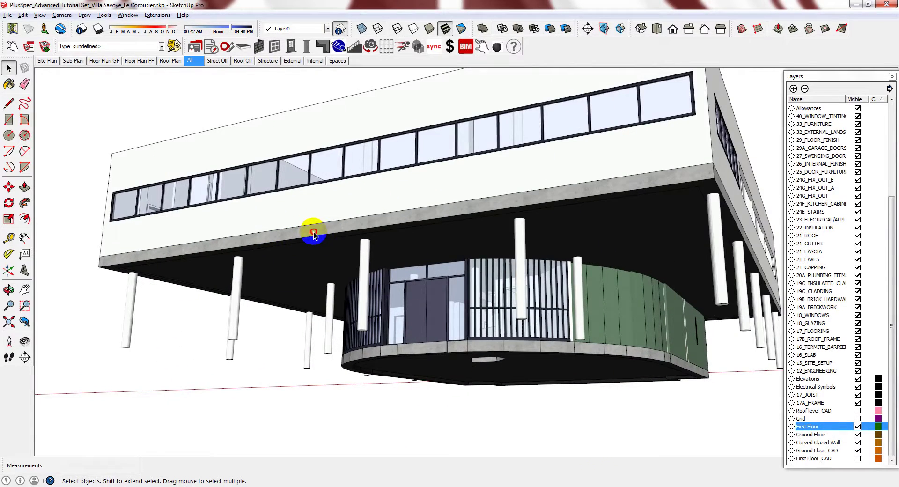
click(313, 233)
double_click(329, 242)
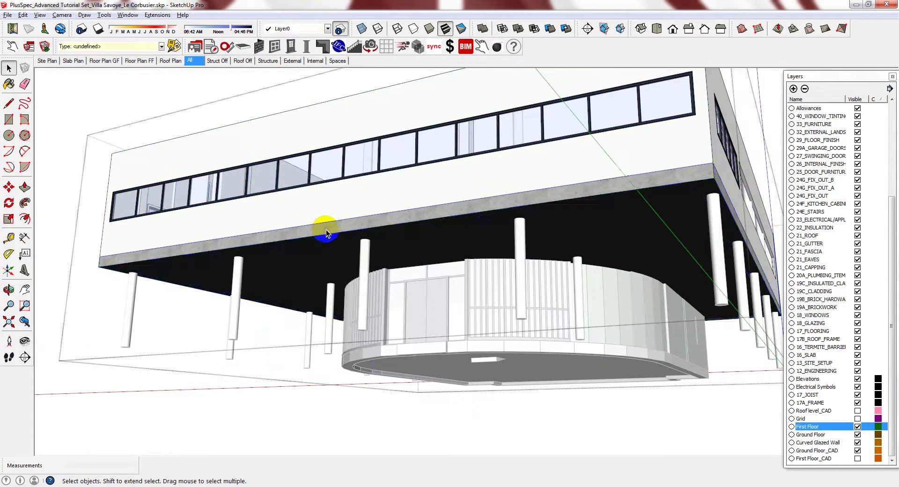
click(334, 226)
scroll(336, 224, up, 2)
key(m)
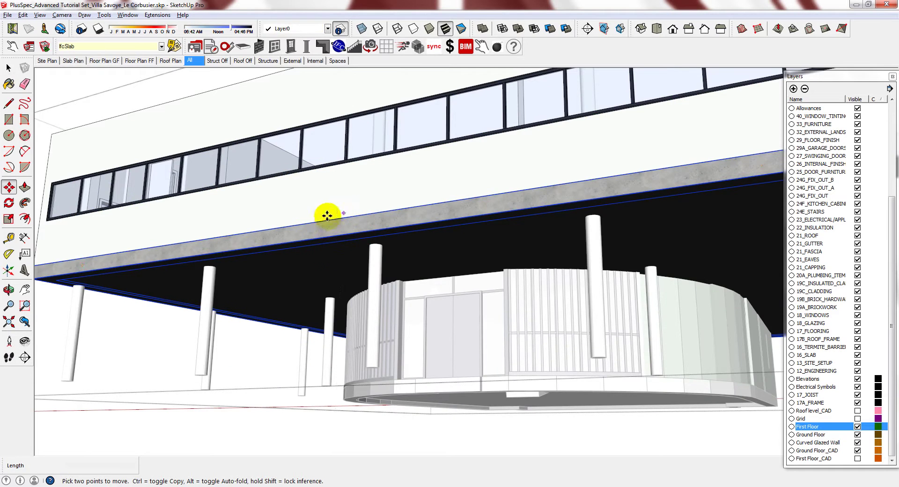
click(313, 225)
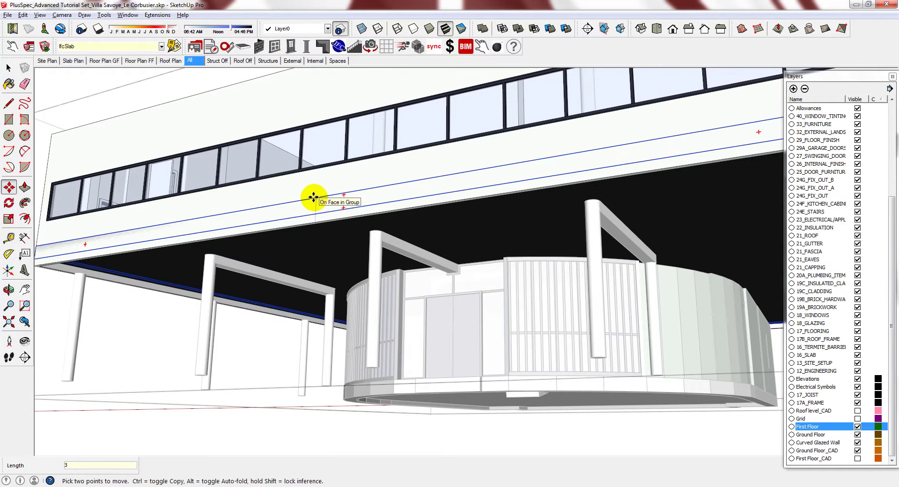
key(Return)
middle_drag(229, 128, 370, 398)
scroll(421, 279, up, 3)
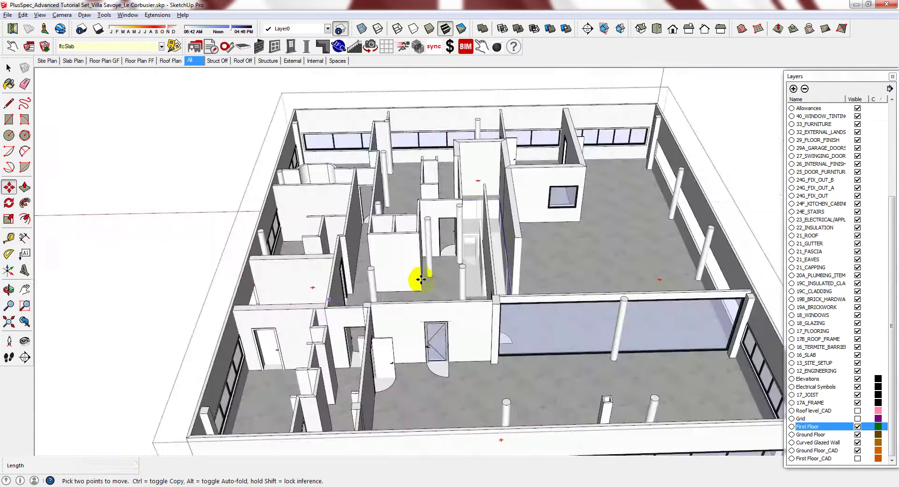
scroll(327, 329, up, 2)
middle_drag(328, 330, 351, 377)
key(space)
key(Escape)
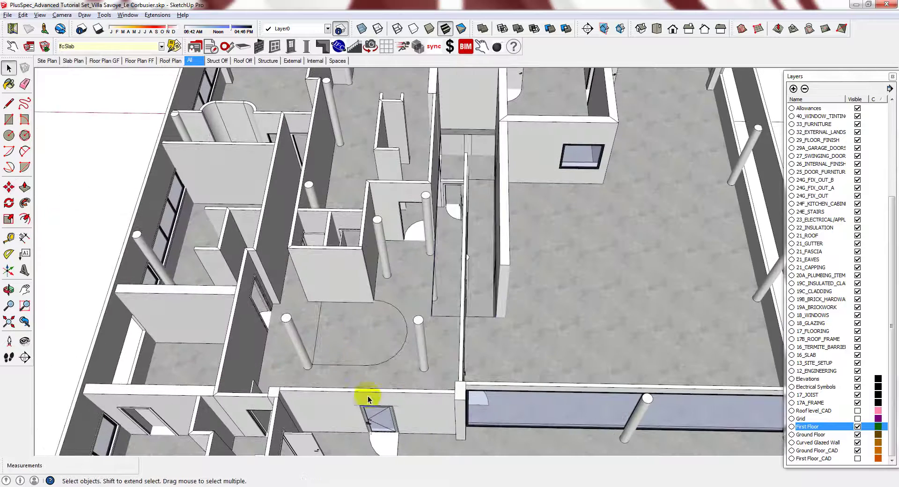
Step: Start a stairwell void in the first-floor slab, tracing the stair's straight end about 2220 mm and the wall side about 1710 mm
scroll(339, 324, up, 2)
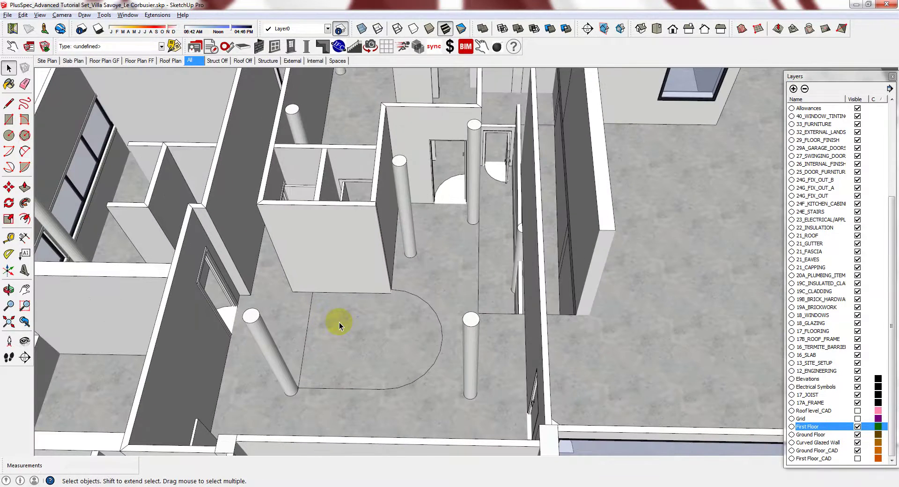
right_click(373, 342)
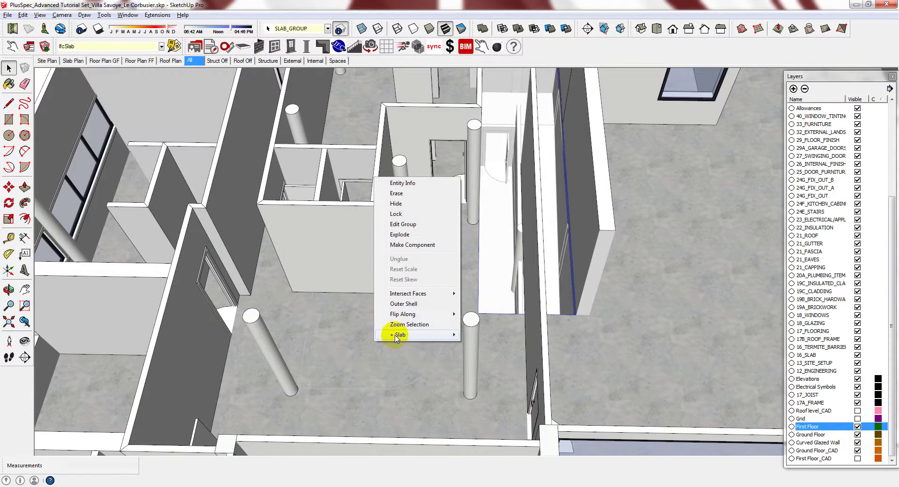
mouse_move(395, 336)
click(437, 346)
middle_drag(438, 356, 326, 440)
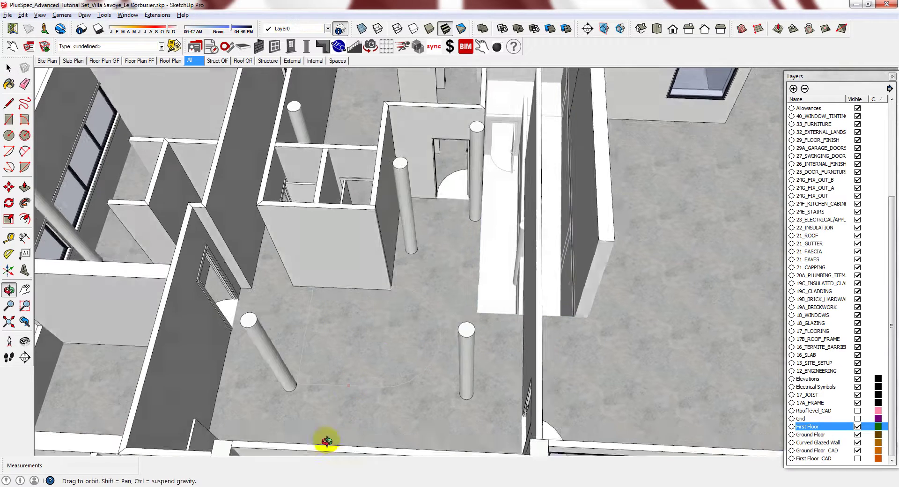
scroll(315, 371, up, 5)
click(270, 341)
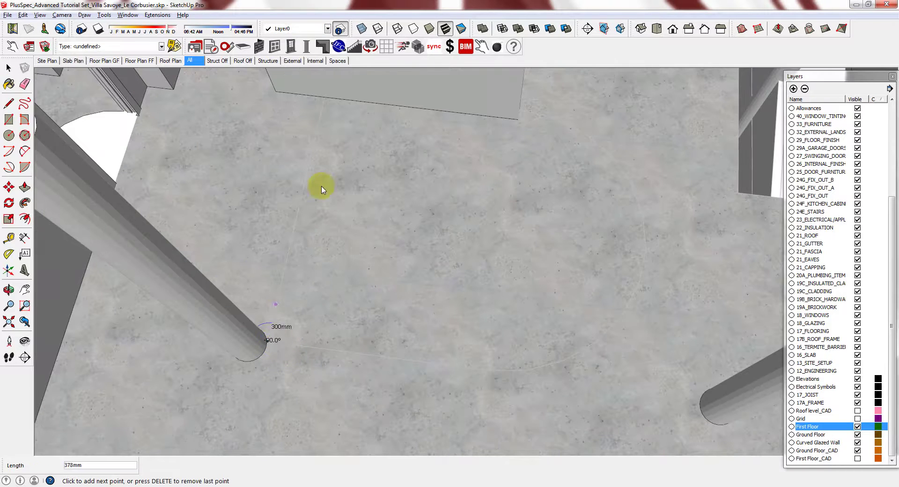
click(324, 96)
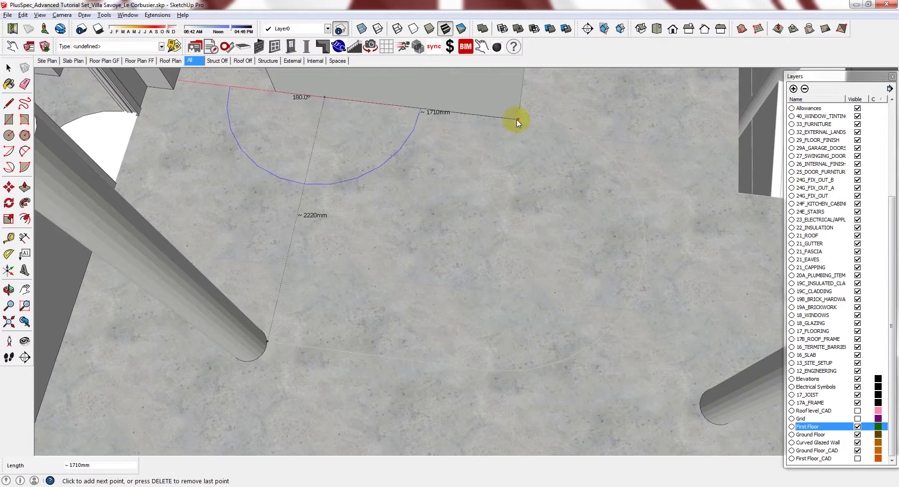
click(517, 122)
Step: Trace the stair void's curved end in segments of about 303 mm and close it with a straight side of about 1710 mm
middle_drag(518, 123, 576, 152)
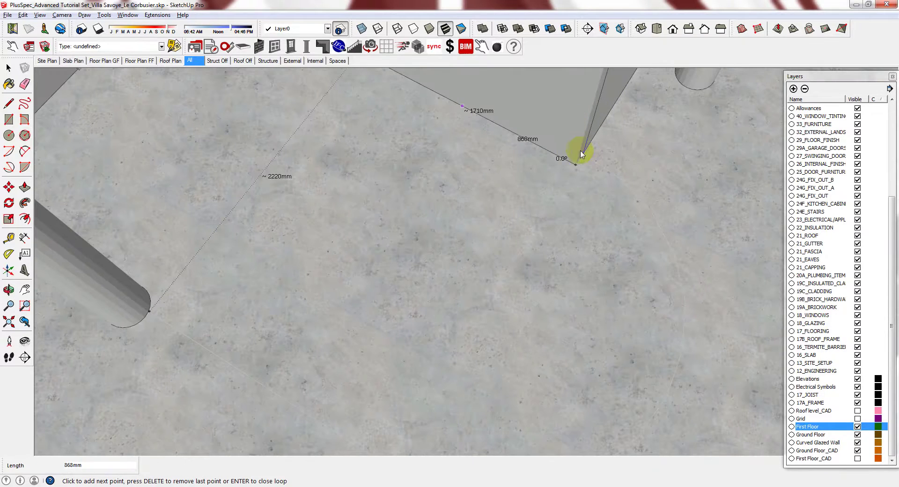
click(620, 179)
click(653, 212)
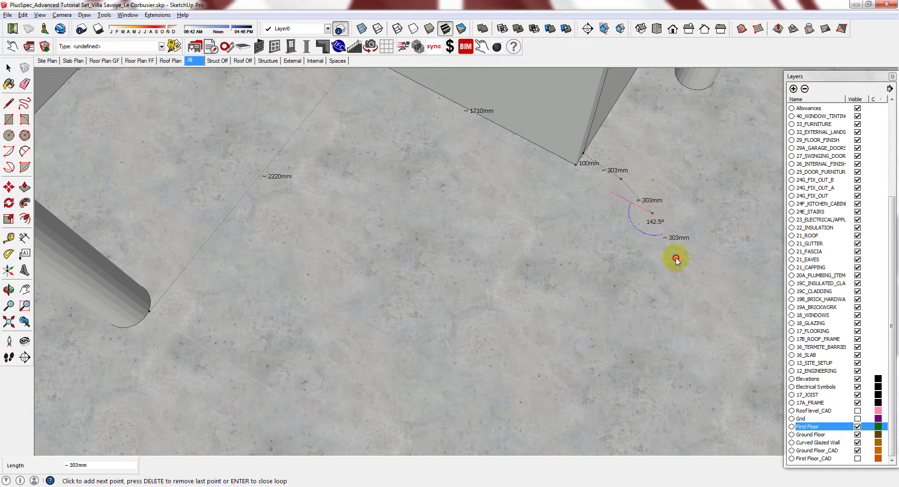
click(676, 259)
middle_drag(501, 241, 540, 261)
click(562, 215)
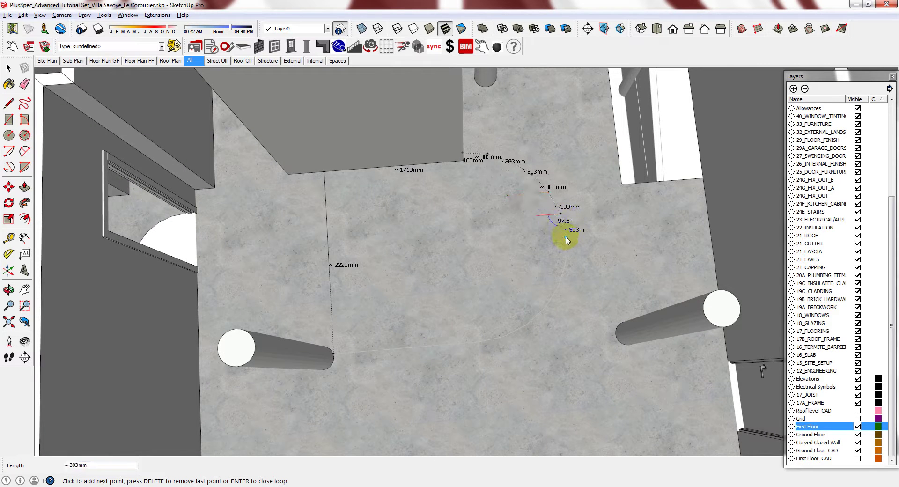
click(565, 237)
click(566, 262)
click(558, 286)
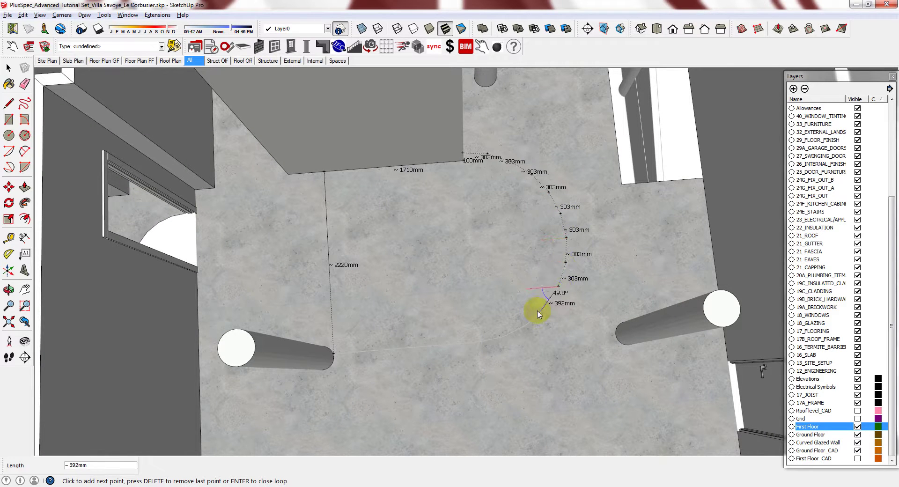
click(545, 308)
click(525, 324)
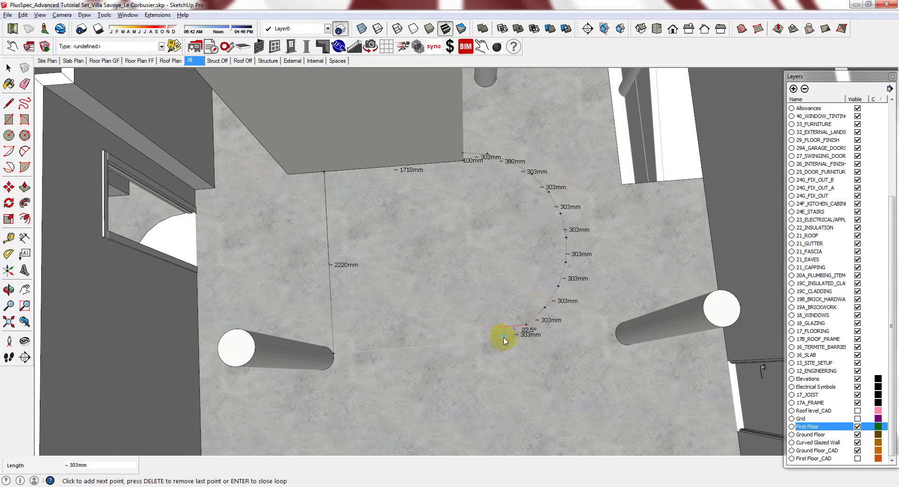
click(504, 335)
click(479, 342)
scroll(479, 347, up, 4)
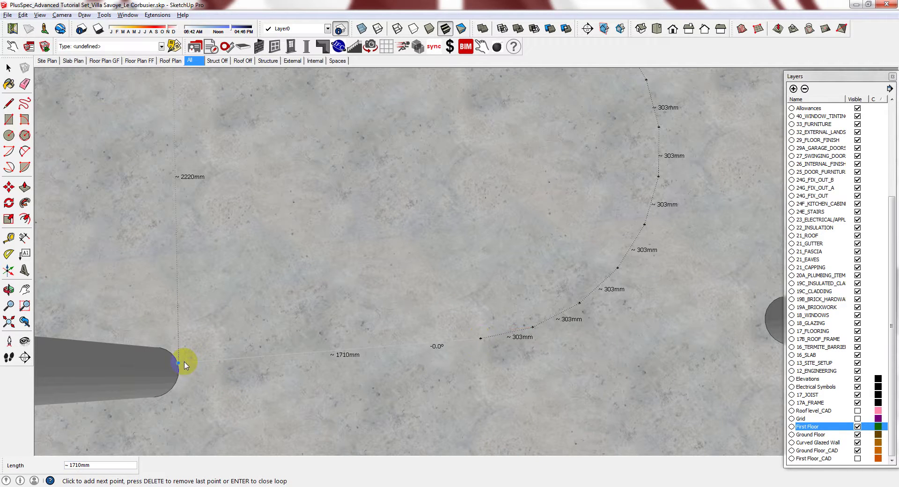
click(184, 365)
scroll(417, 335, down, 10)
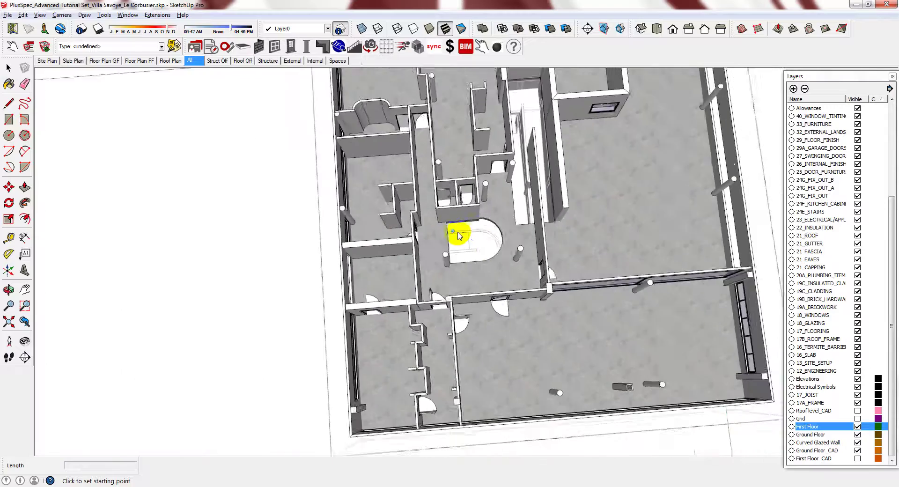
Step: Open the first-floor slab from below and push its outer edge faces inward 300 mm
scroll(628, 284, down, 2)
middle_drag(628, 284, 497, 164)
middle_drag(491, 228, 408, 169)
scroll(481, 141, up, 3)
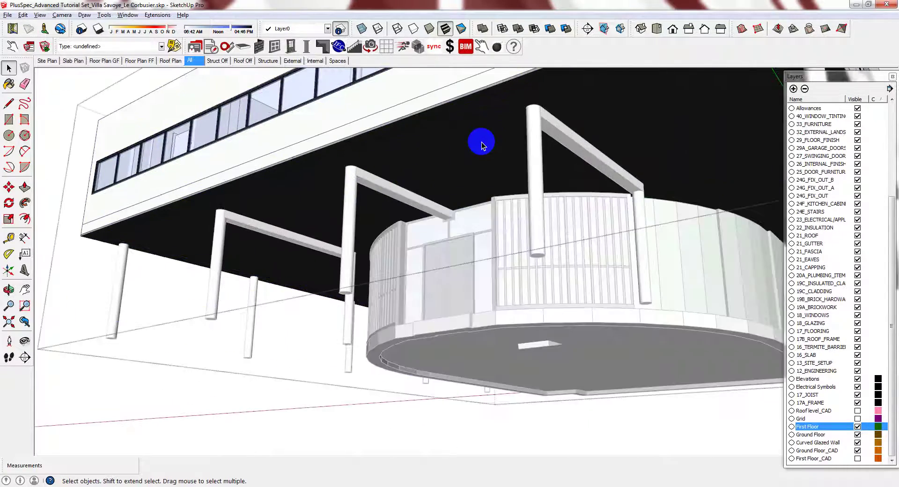
click(384, 136)
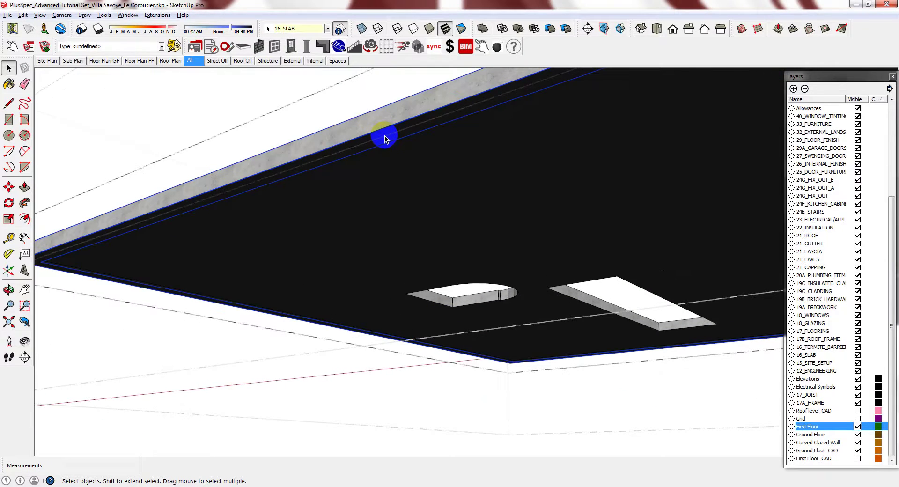
key(p)
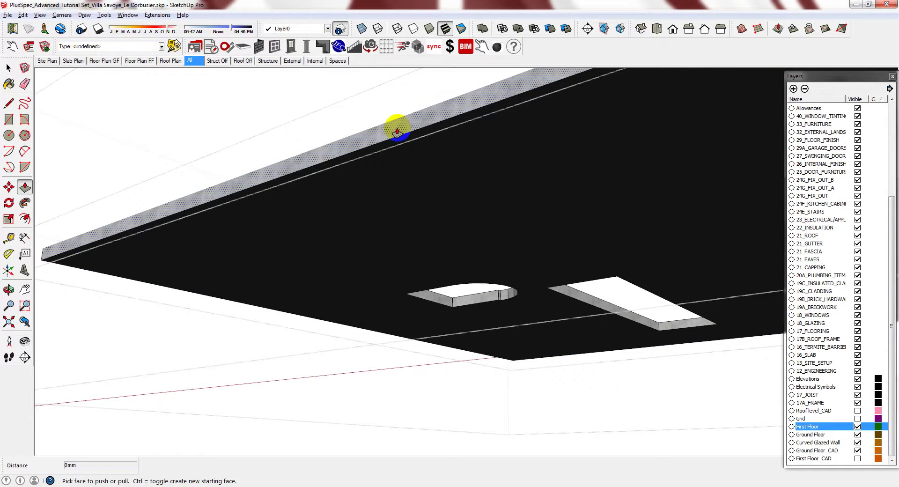
middle_drag(381, 110, 228, 161)
click(228, 161)
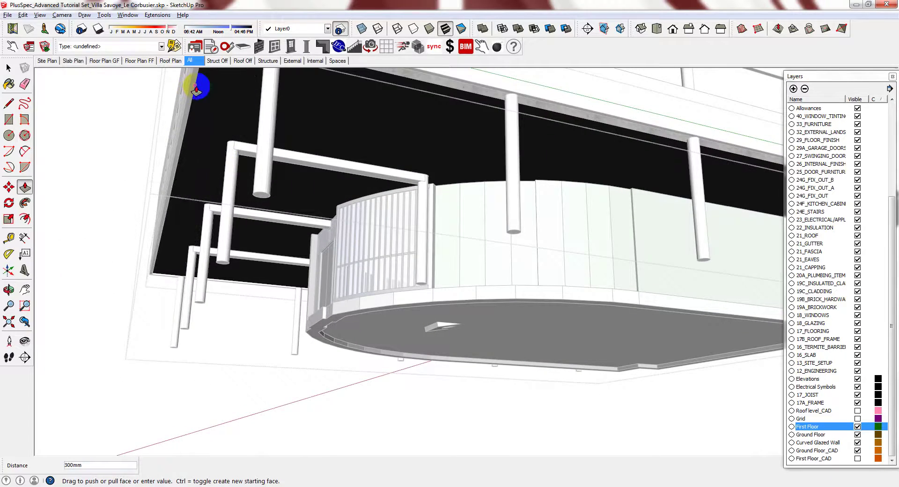
middle_drag(293, 134, 604, 162)
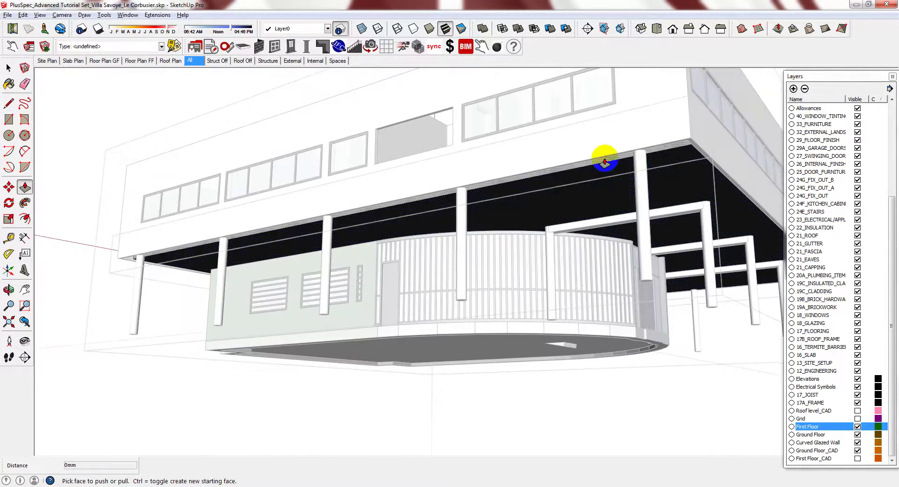
middle_drag(165, 215, 430, 213)
scroll(570, 198, up, 2)
key(space)
scroll(263, 296, down, 8)
scroll(393, 261, up, 5)
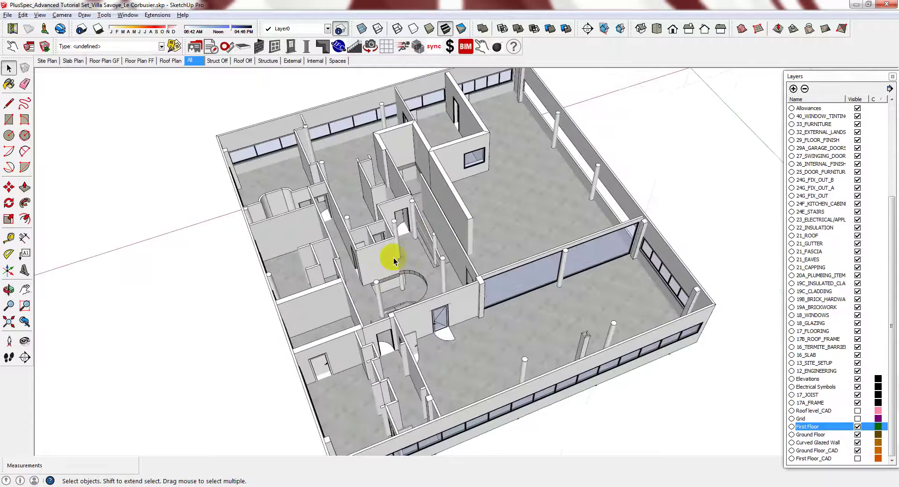
scroll(393, 262, up, 2)
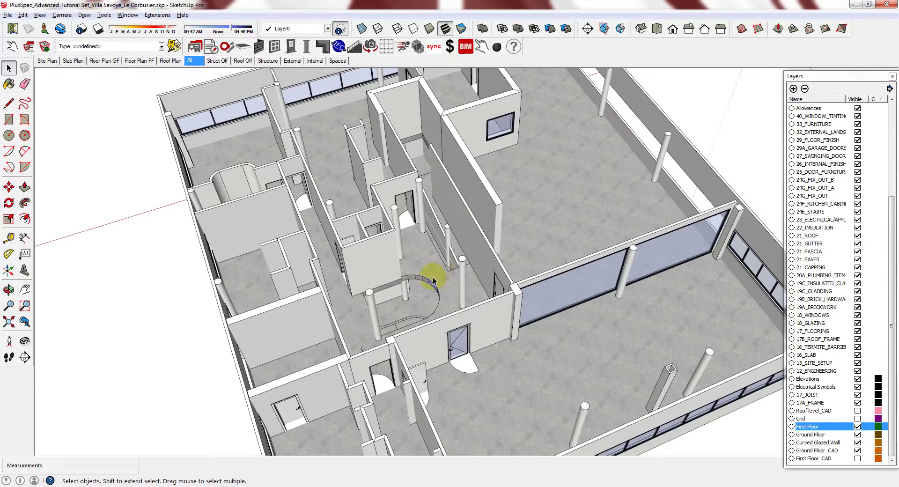